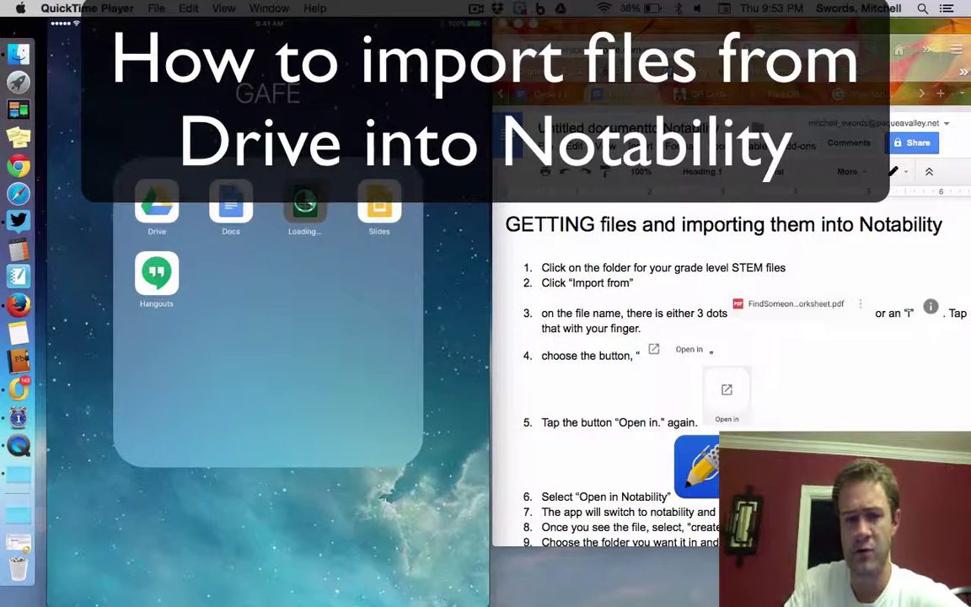
Step: Scroll through Google Drive to reach the menu listing My Drive and Shared with me
scroll(585, 257, "up", 5)
scroll(588, 258, "up", 2)
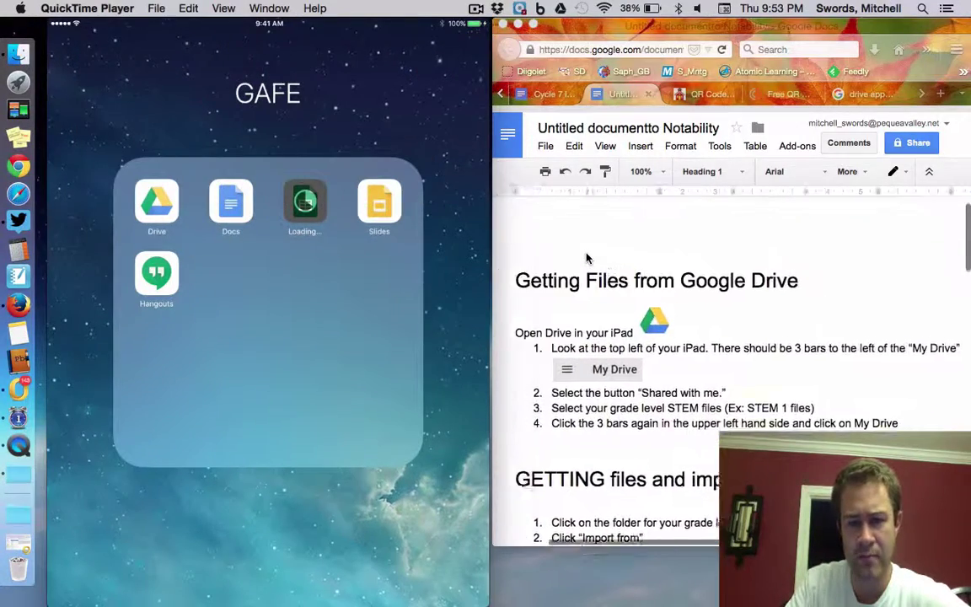
scroll(588, 258, "down", 1)
scroll(588, 258, "right", 1)
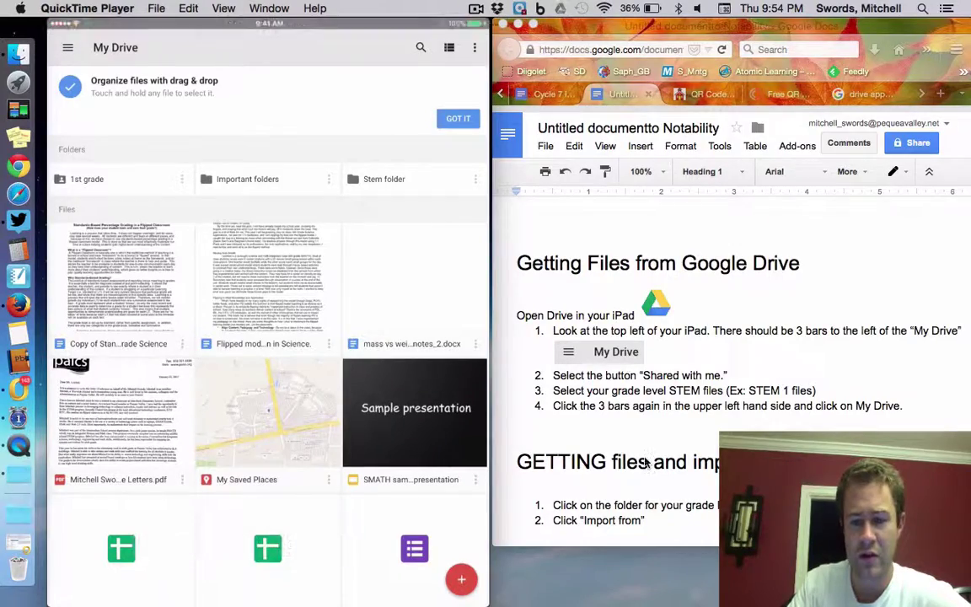
Step: Scroll the Stem 1 files folder to show its Hand In and Import From subfolders
scroll(647, 463, "down", 5)
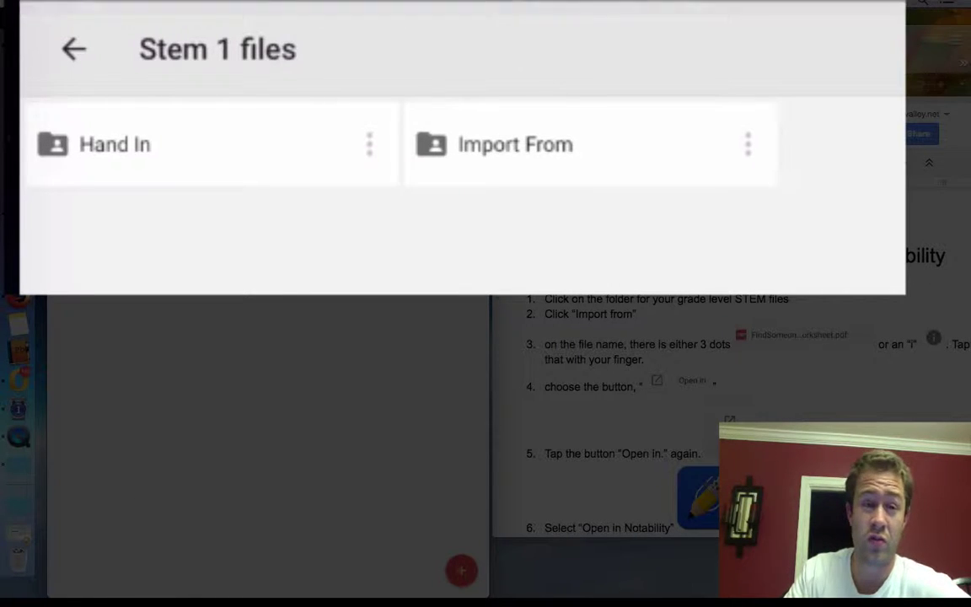
mouse_move(627, 70)
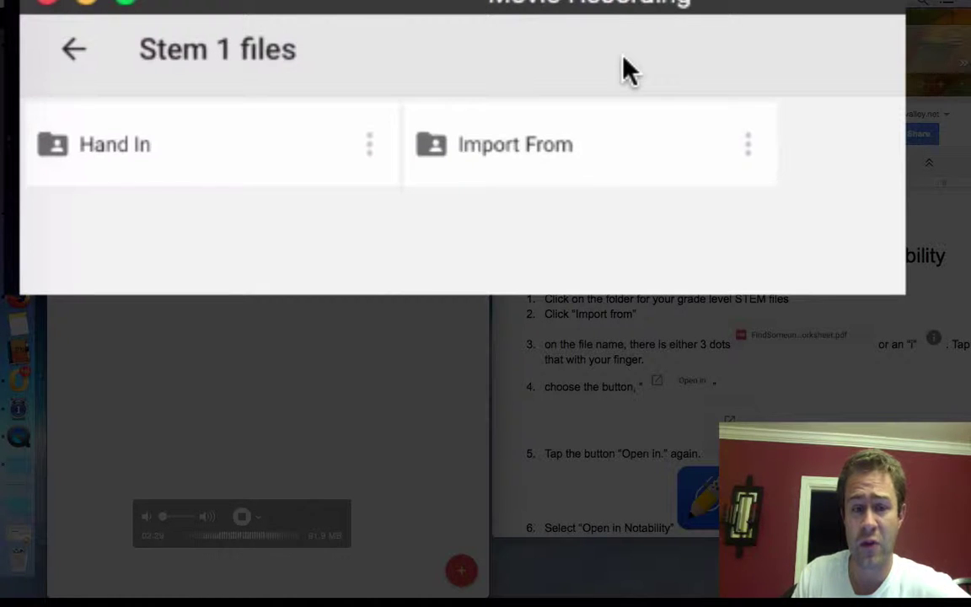
Step: Open the Import From folder and bring up the worksheet PDF's options menu
left_click(497, 179)
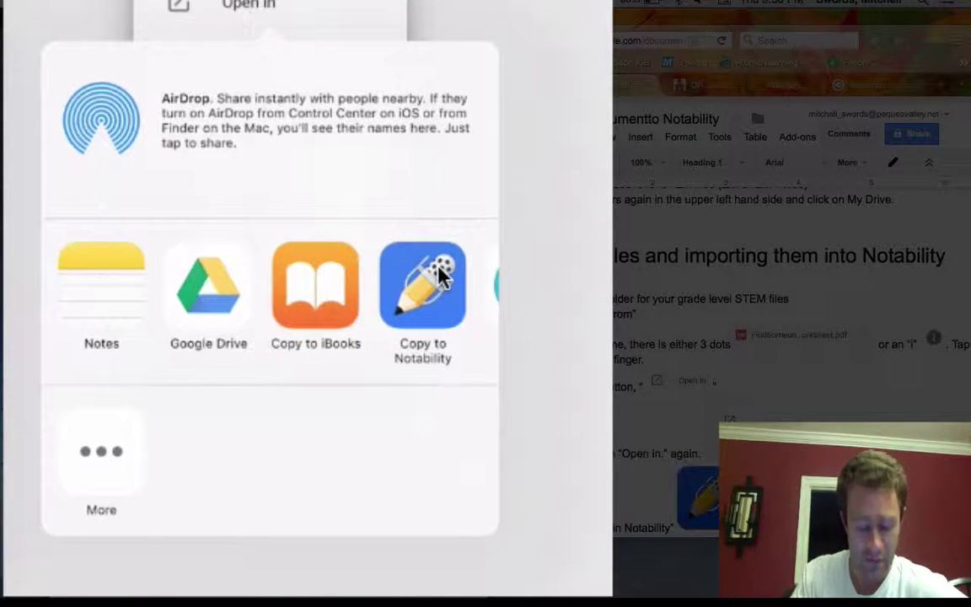
Step: Send FindSomeoneWhoWorksheet.pdf to Notability using Copy to Notability
scroll(270, 295, "right", 5)
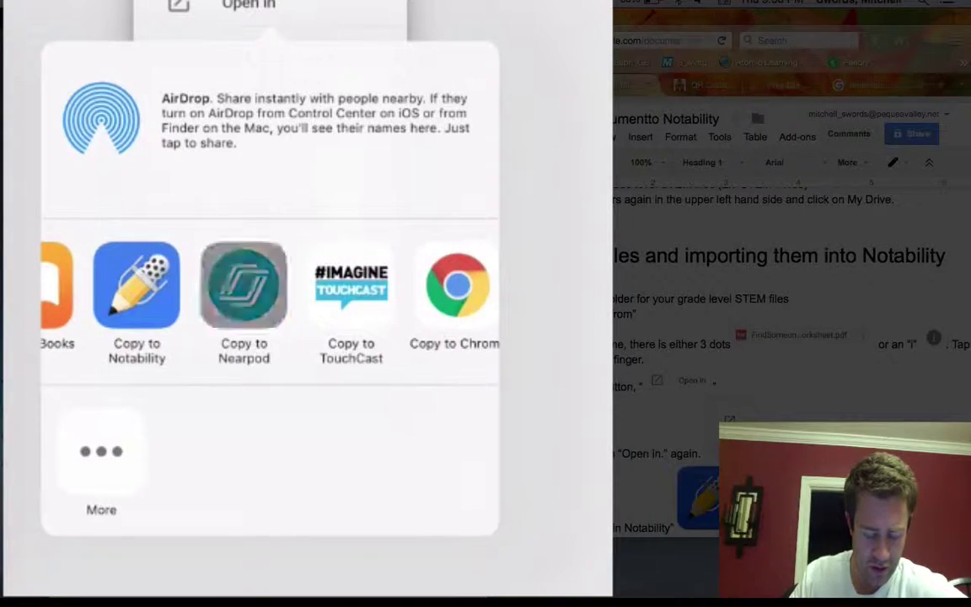
scroll(270, 295, "left", 5)
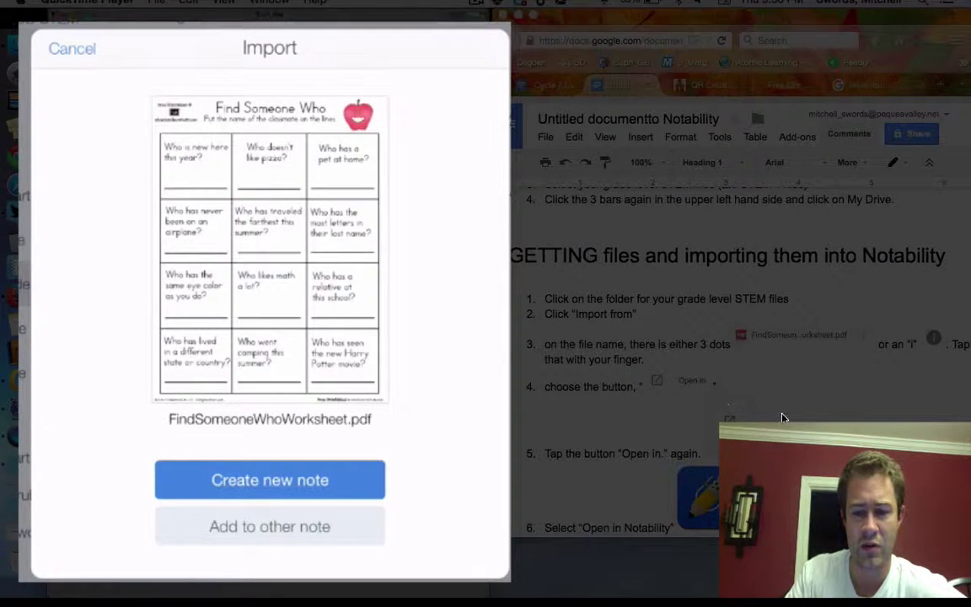
Step: Create a new note from the worksheet and pick the Swords 3B STEM subject
scroll(783, 417, "down", 5)
scroll(783, 417, "down", 1)
scroll(783, 417, "right", 2)
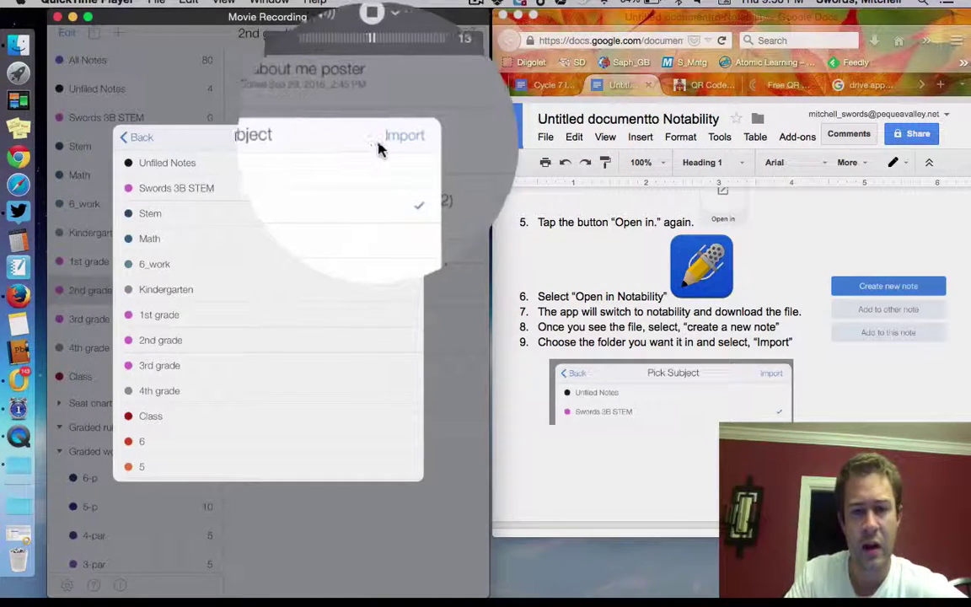
mouse_move(268, 303)
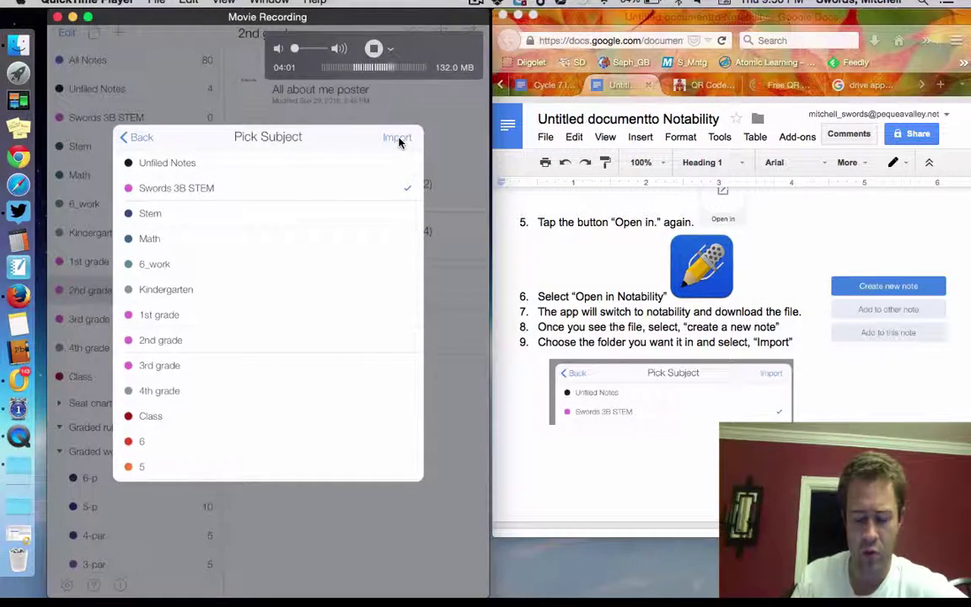
Step: Import the worksheet as the new note 'FindSomeoneWhoWorksheet (5)' in 3B STEM
left_click(398, 138)
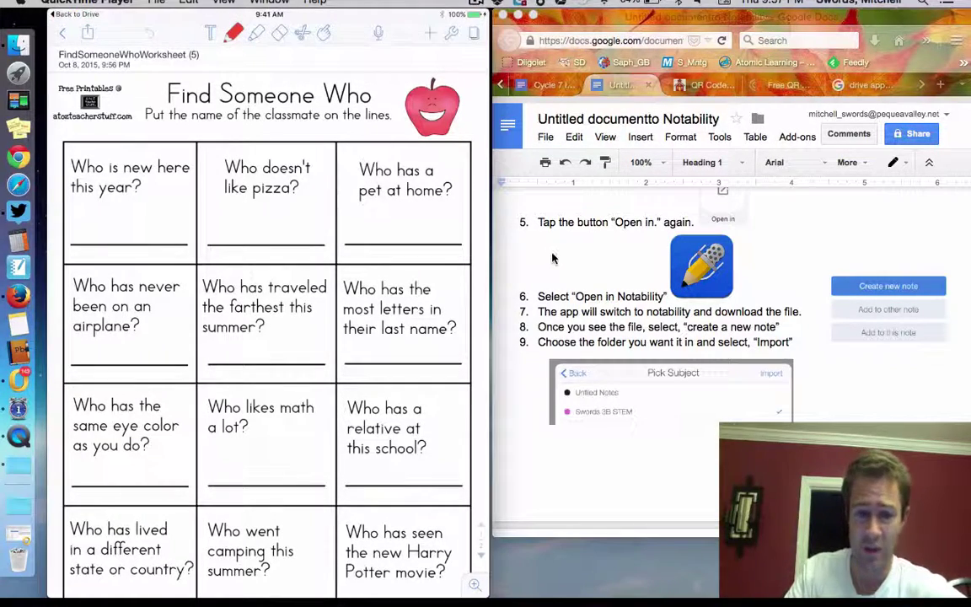
scroll(553, 258, "down", 2)
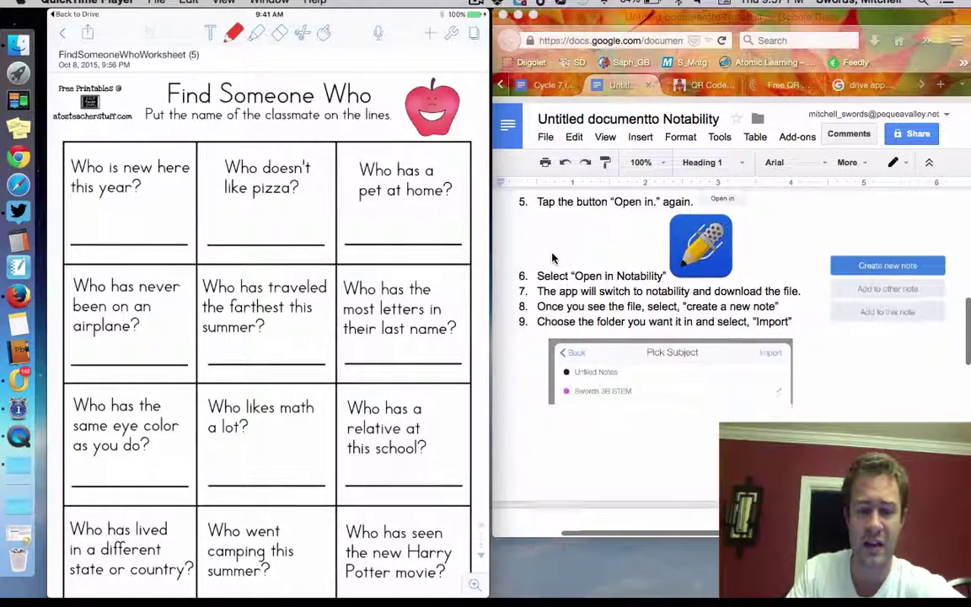